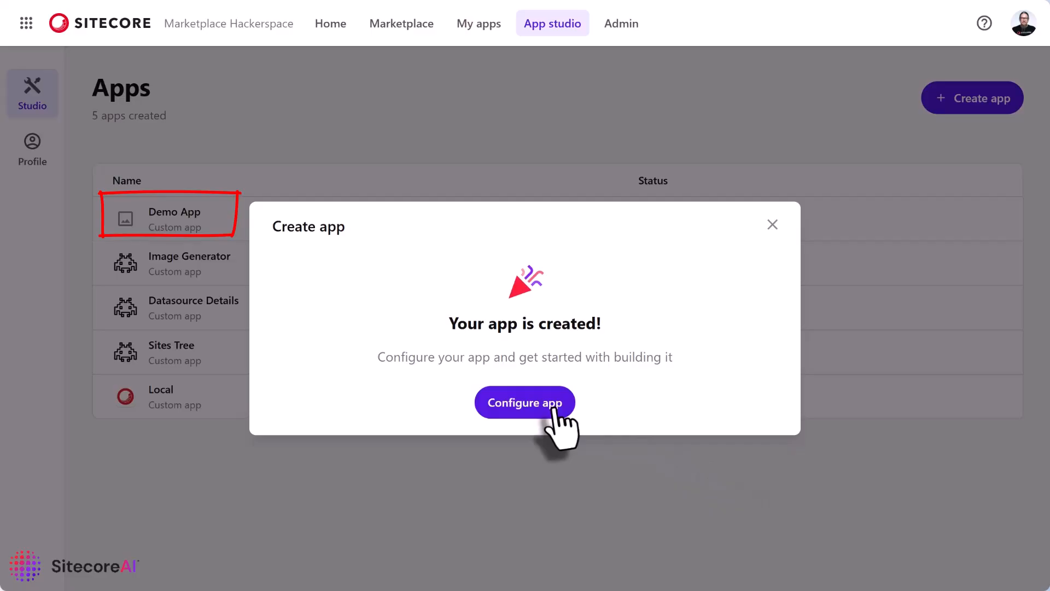
Step: Open the configuration of the newly created Demo App and enable its Standalone extension point
click(553, 405)
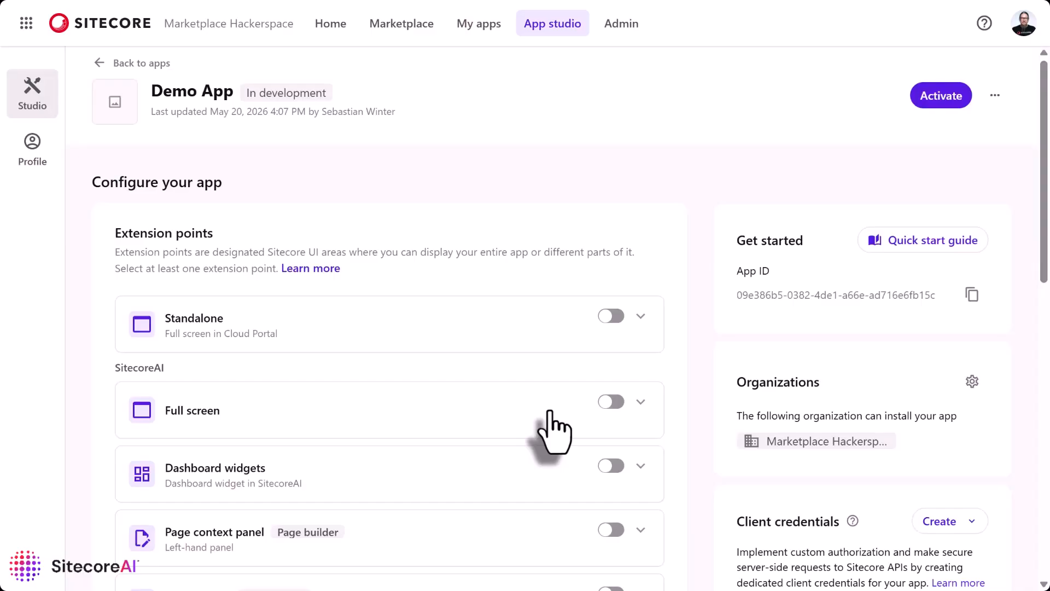
click(615, 317)
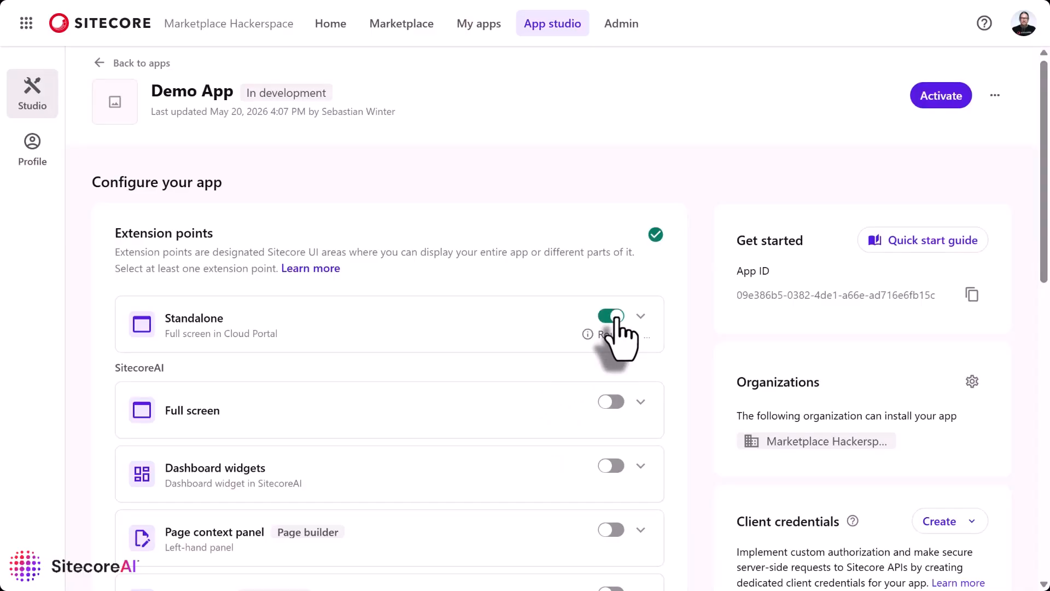
Step: Give the app API access to the SitecoreAI APIs and save the selection
scroll(616, 323, down, 1)
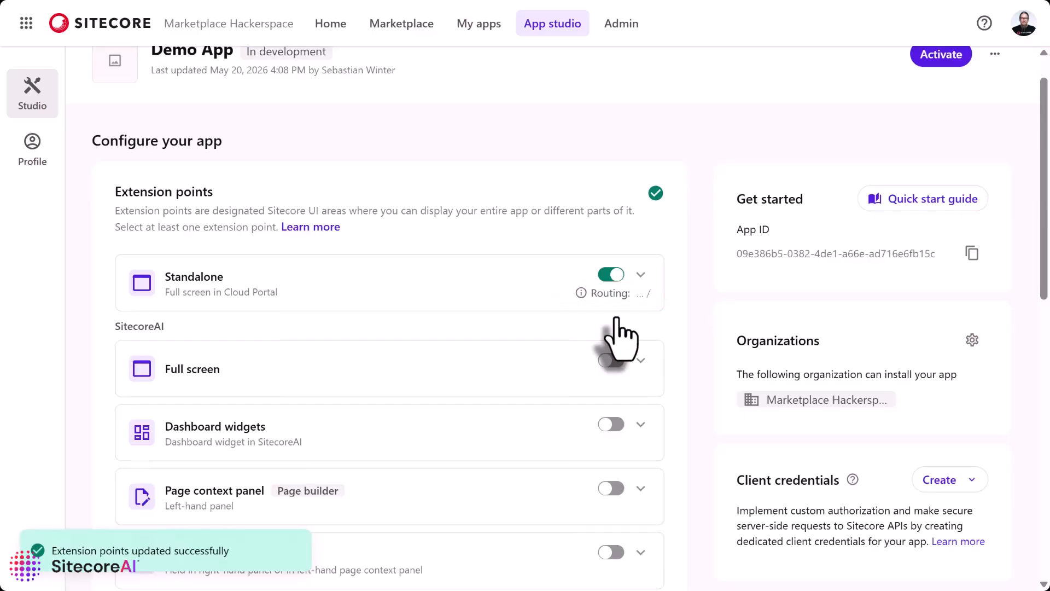
scroll(618, 336, down, 4)
scroll(616, 323, down, 1)
click(153, 433)
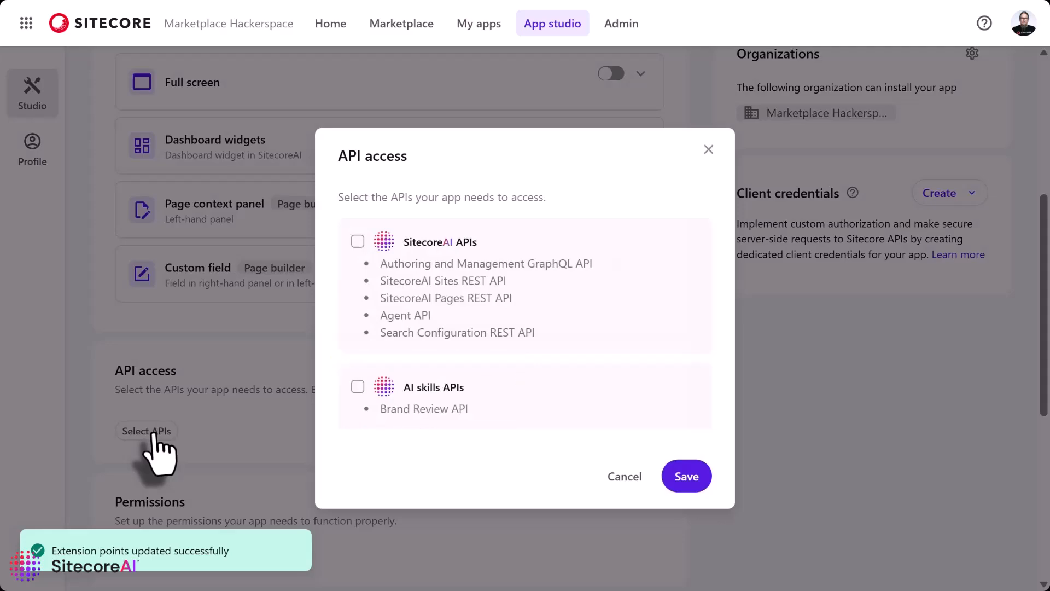
click(357, 243)
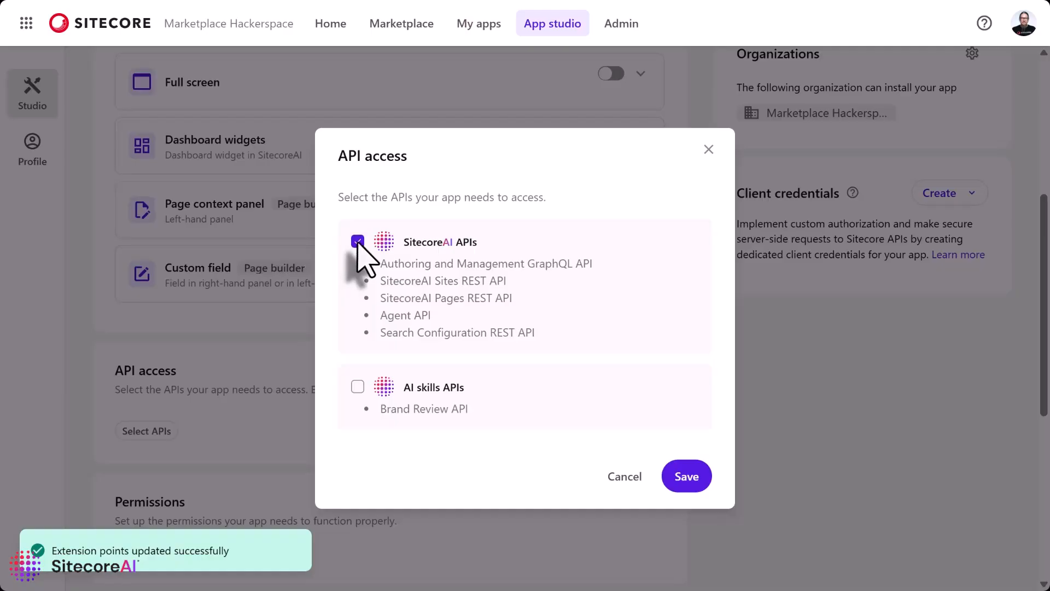
click(680, 476)
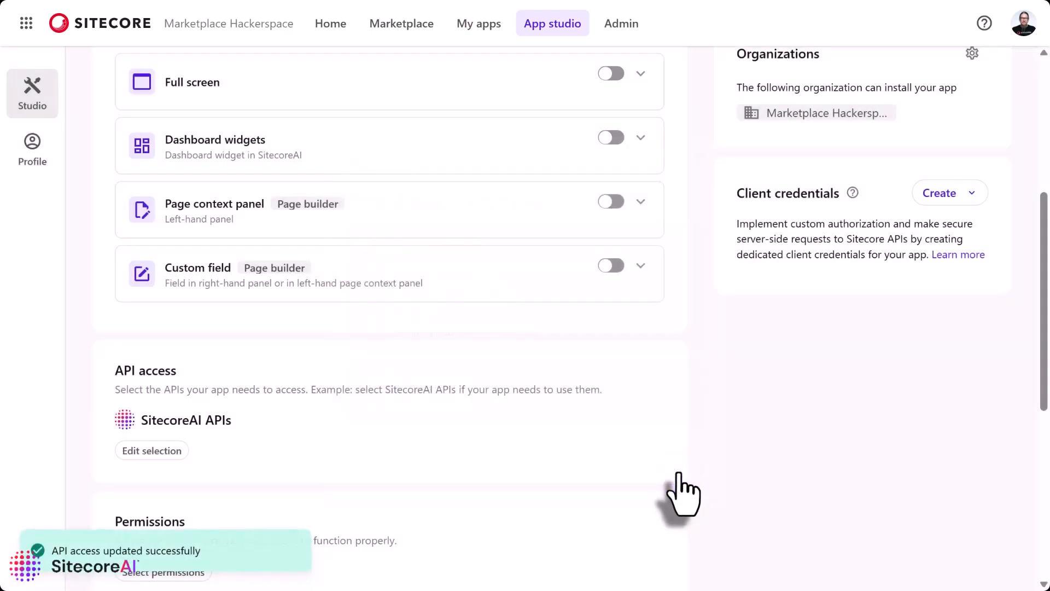
Step: Grant the app the Copy to clipboard and Read from clipboard permissions and save them
scroll(678, 476, down, 3)
click(169, 411)
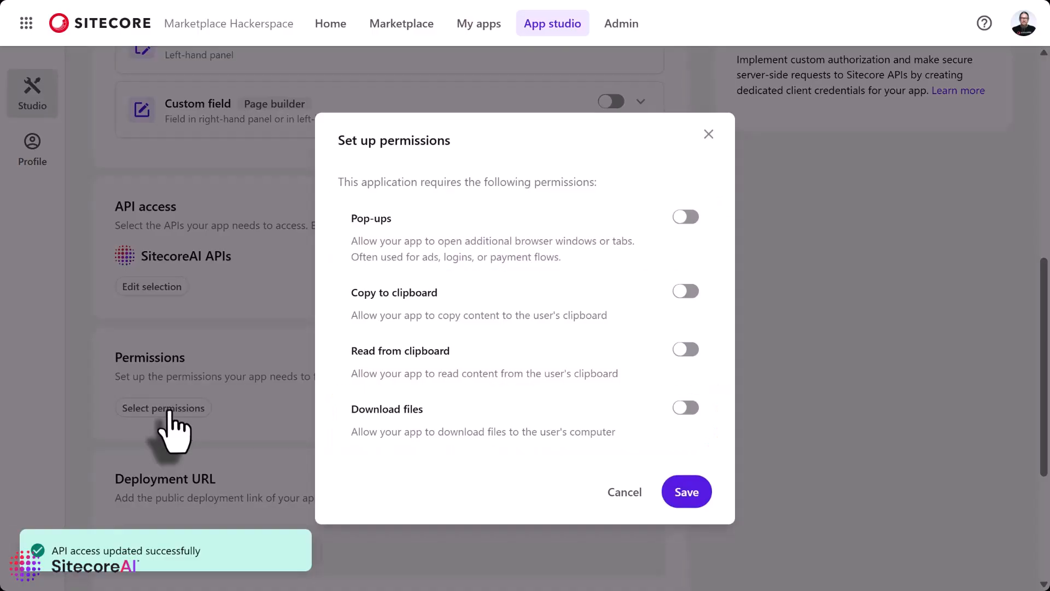
click(690, 291)
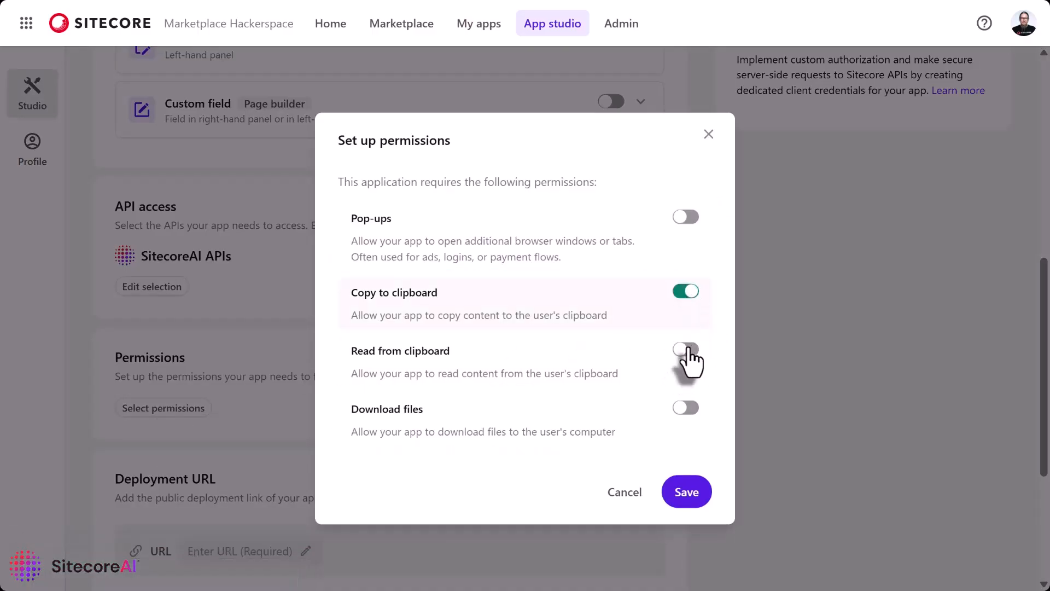
click(687, 351)
click(692, 499)
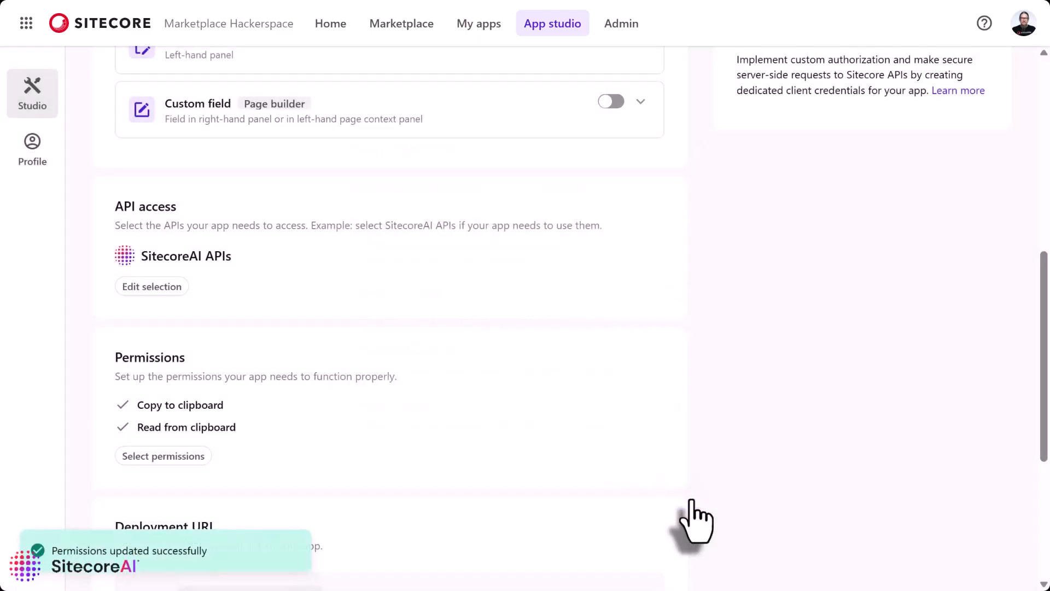
scroll(386, 387, down, 4)
click(245, 353)
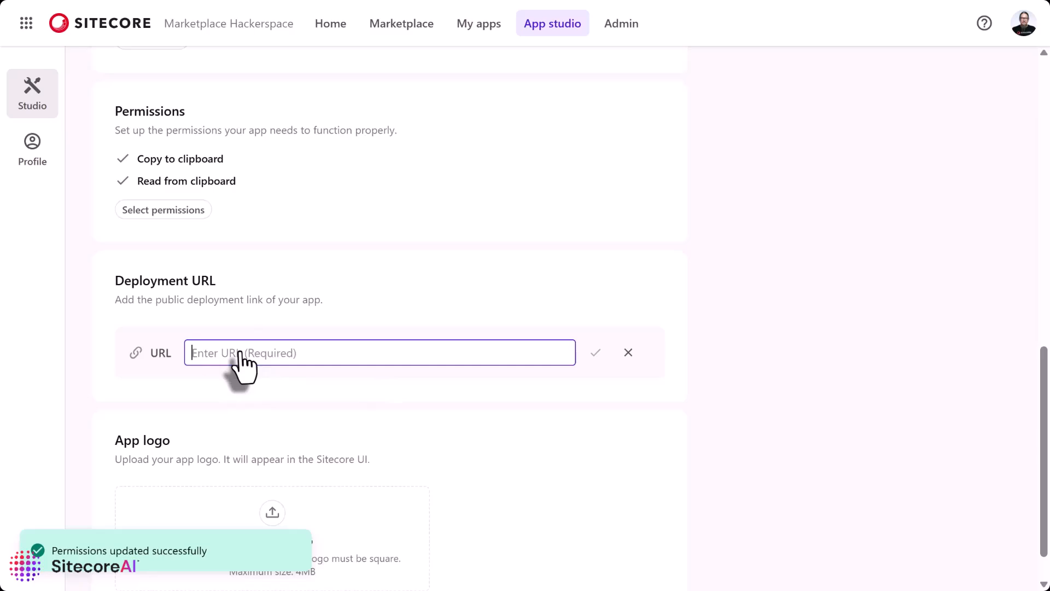
text(http)
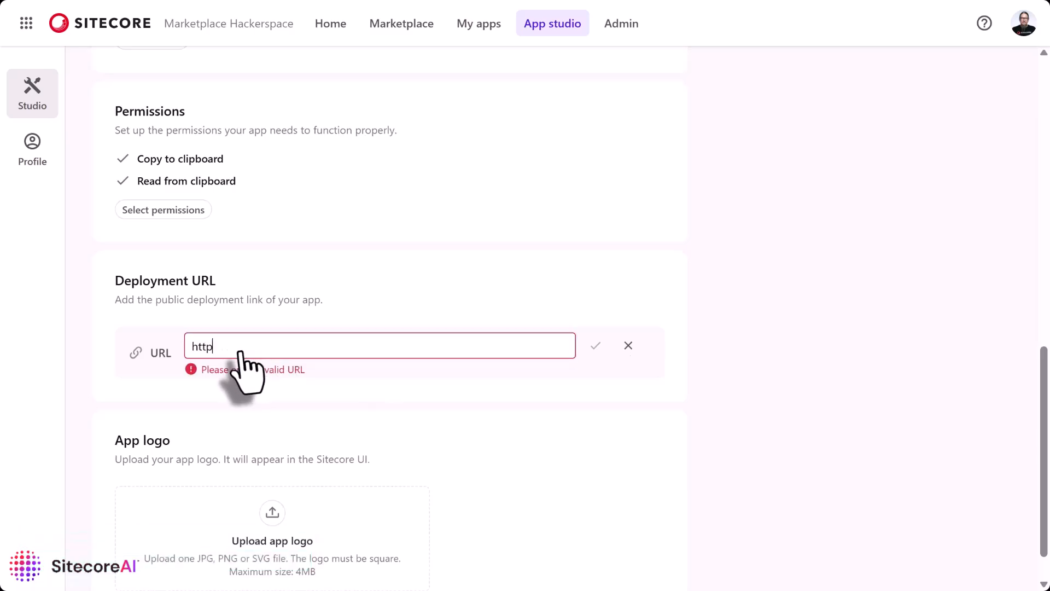
text(://localhost:3000)
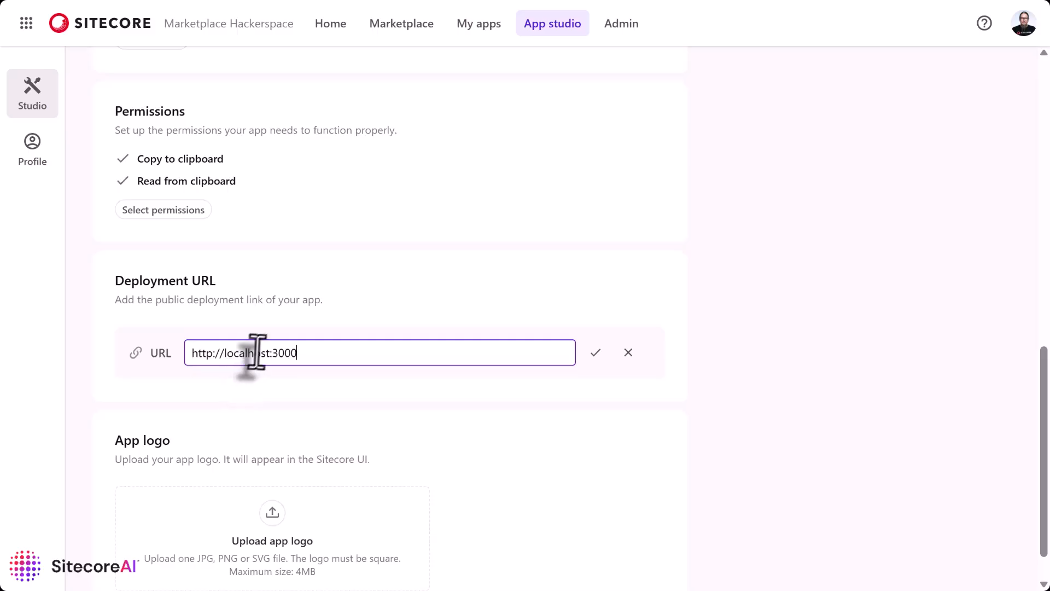
click(594, 353)
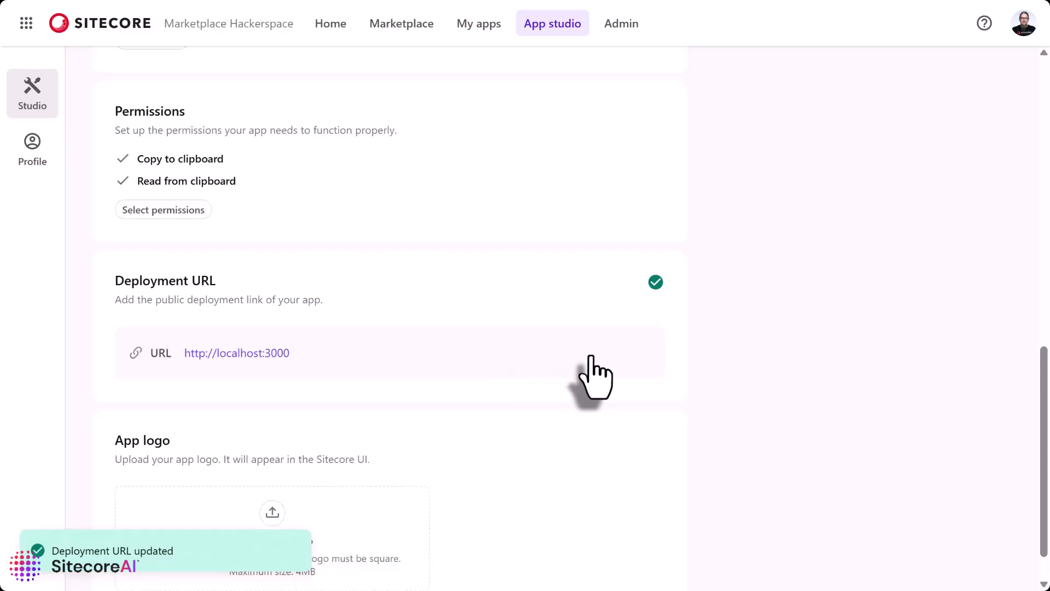
Step: Upload the SVG file Sitecore-Logo-only-RGB as the app logo
scroll(591, 356, down, 2)
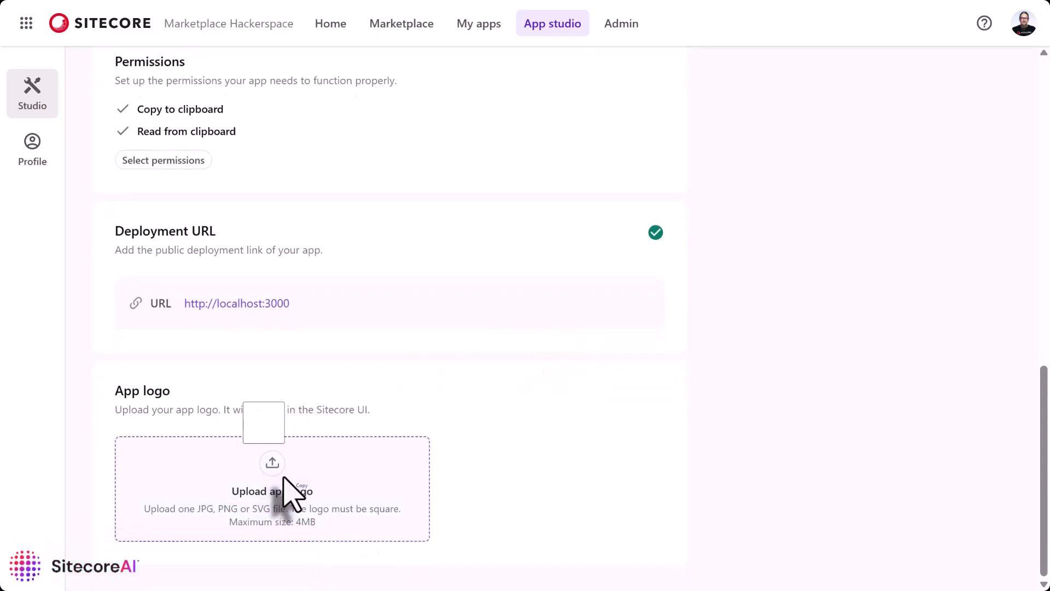
drag(284, 480, 284, 481)
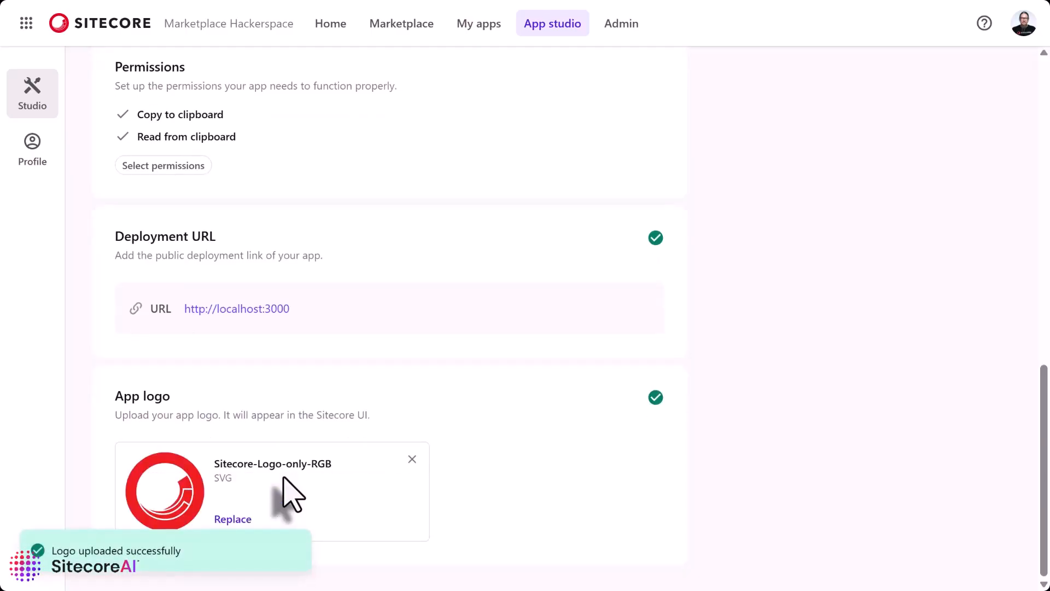
Step: Activate Demo App so that it can be installed in the current organization
scroll(289, 495, up, 10)
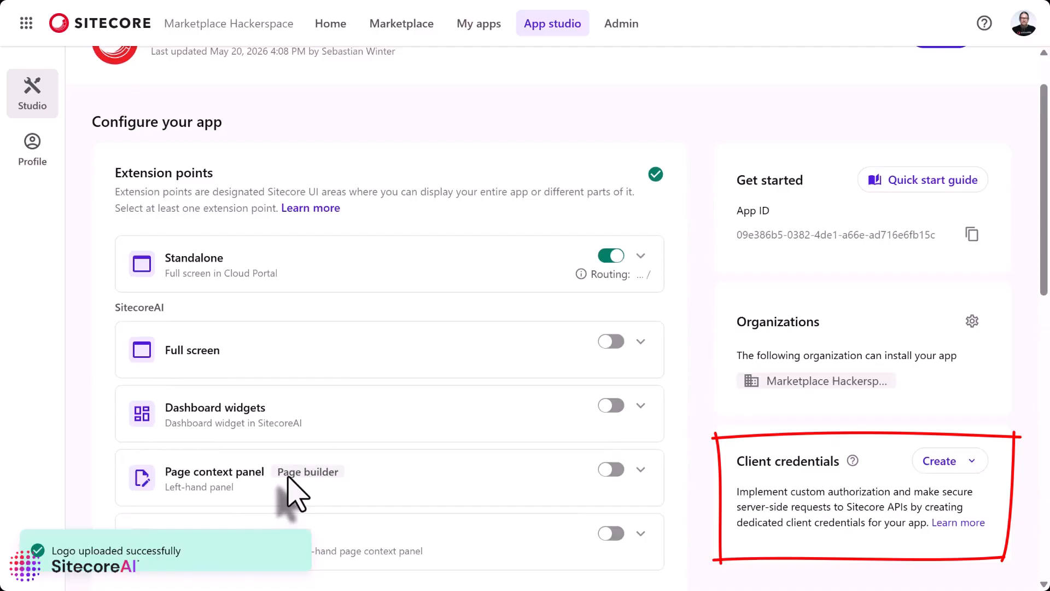
scroll(295, 495, up, 2)
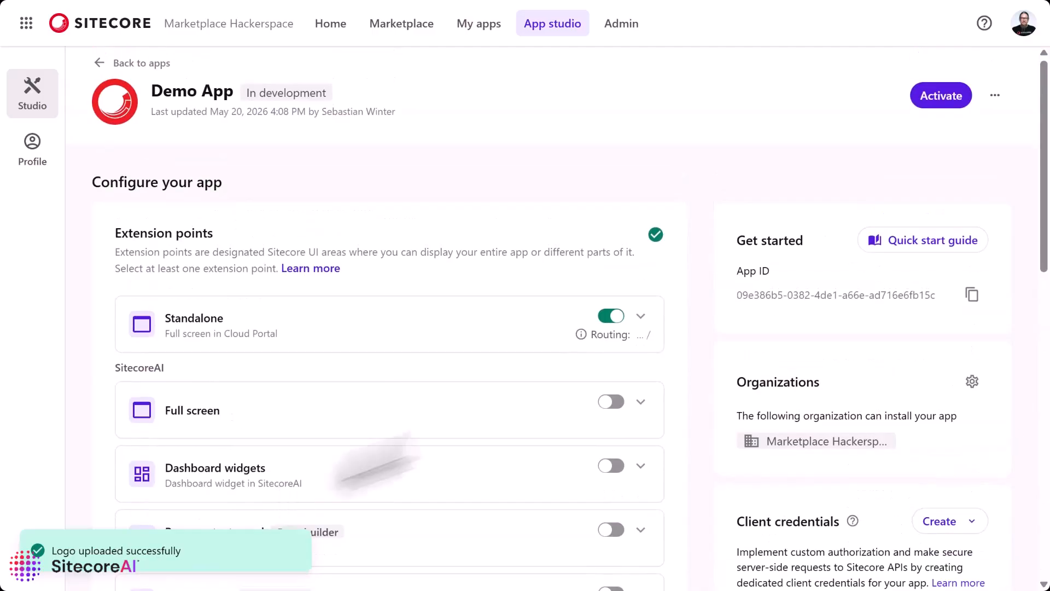
click(941, 98)
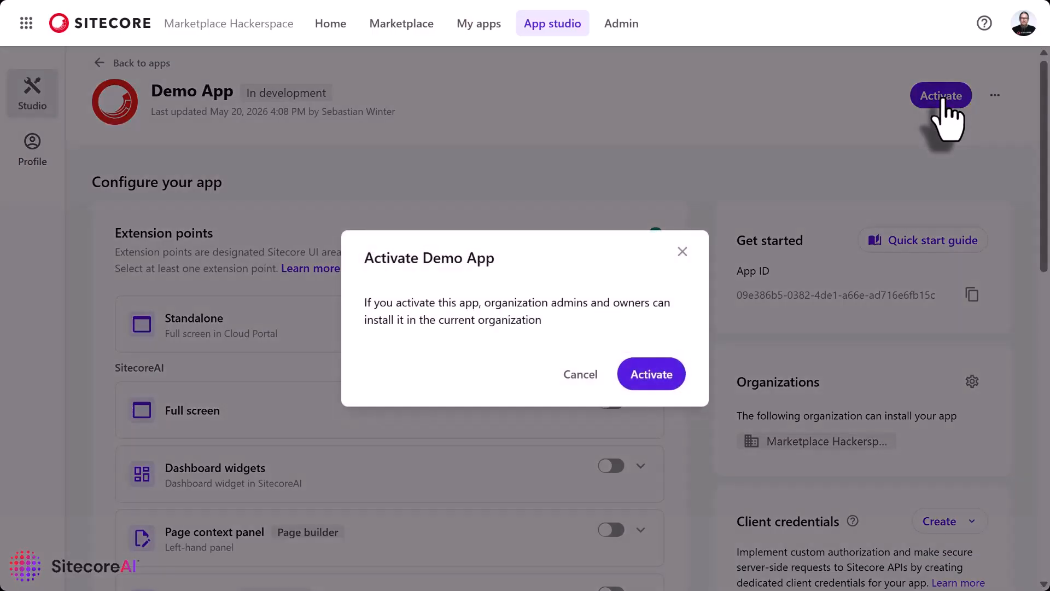
click(656, 376)
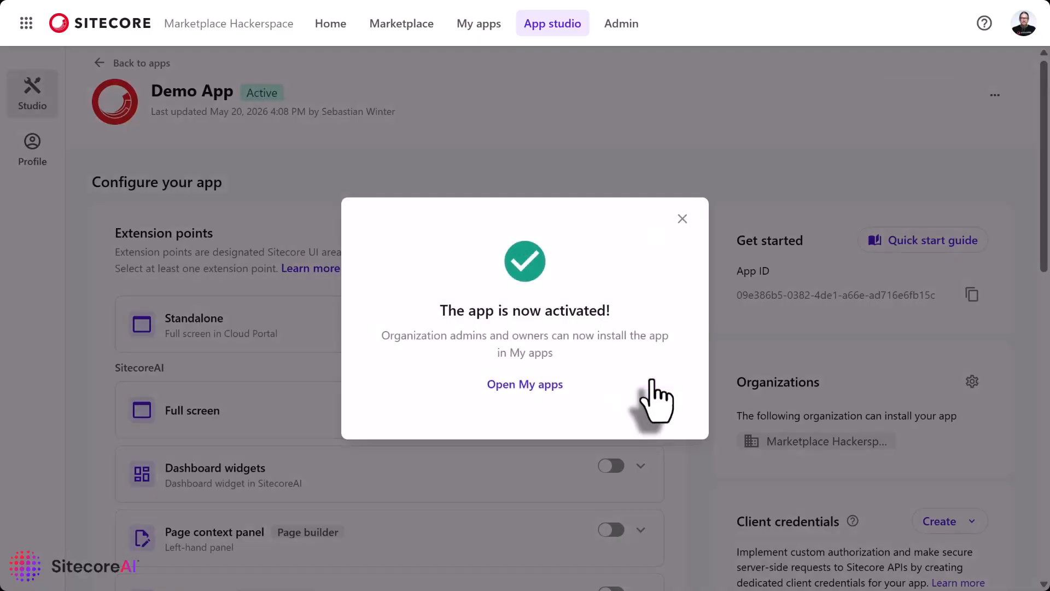
Step: Install Demo App from the organization's apps for the SitecoreAI environment XMC / Your first XMC, accepting the requested API access and permissions
click(530, 386)
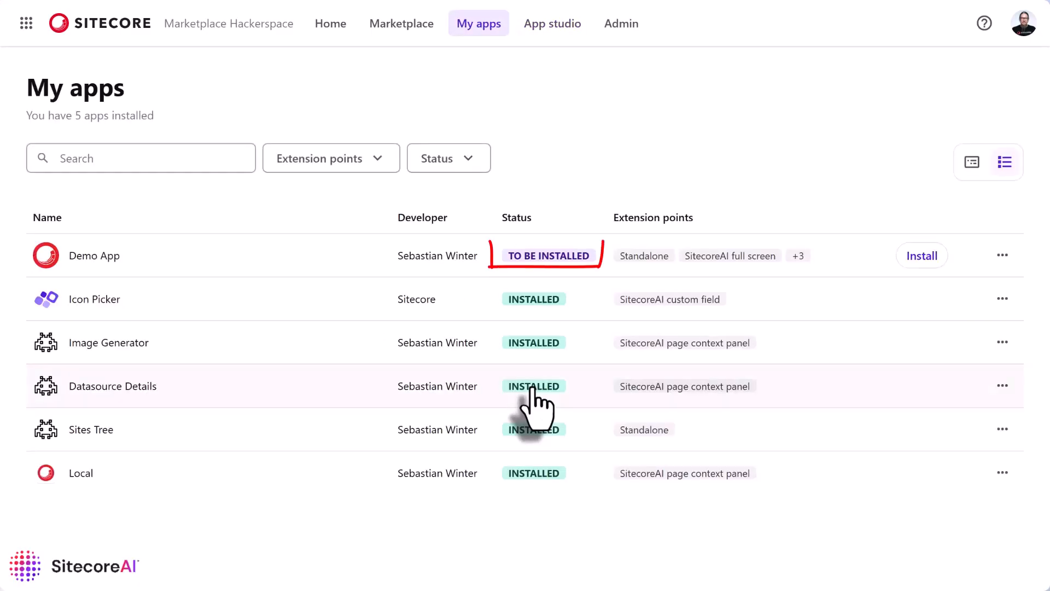
click(923, 261)
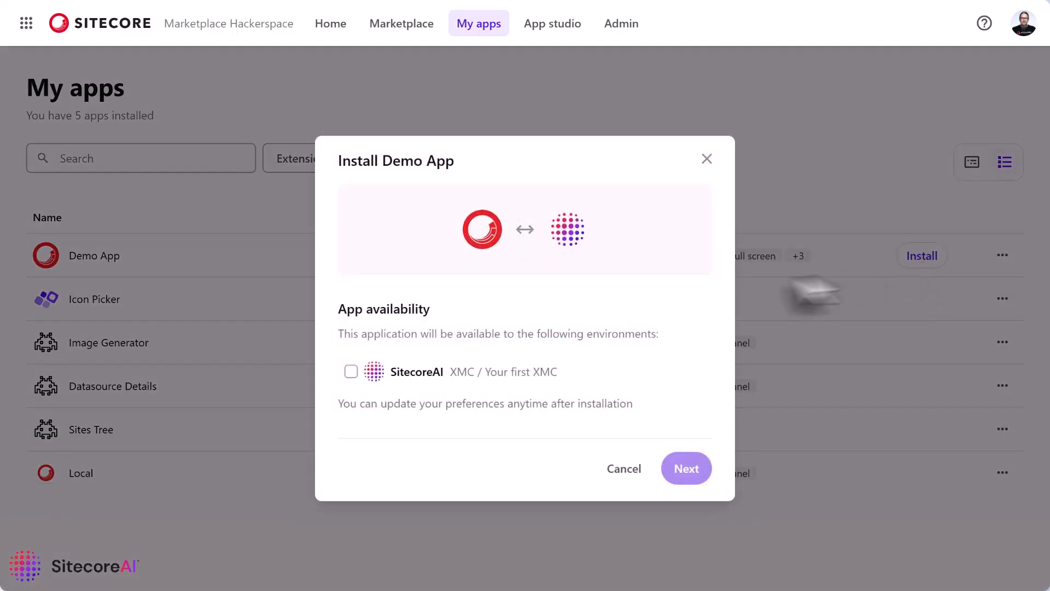
click(352, 373)
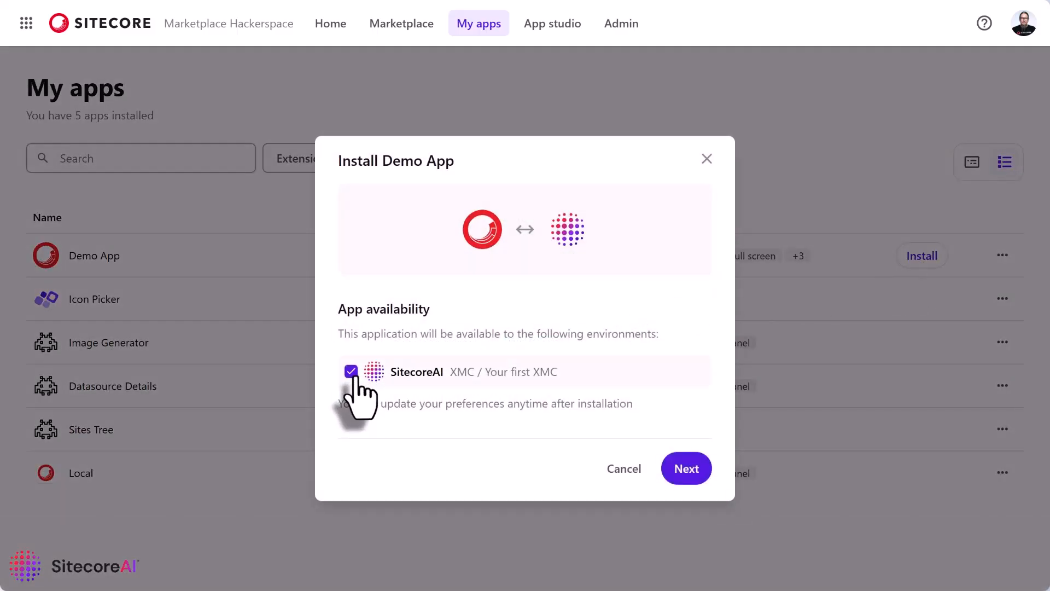
click(681, 472)
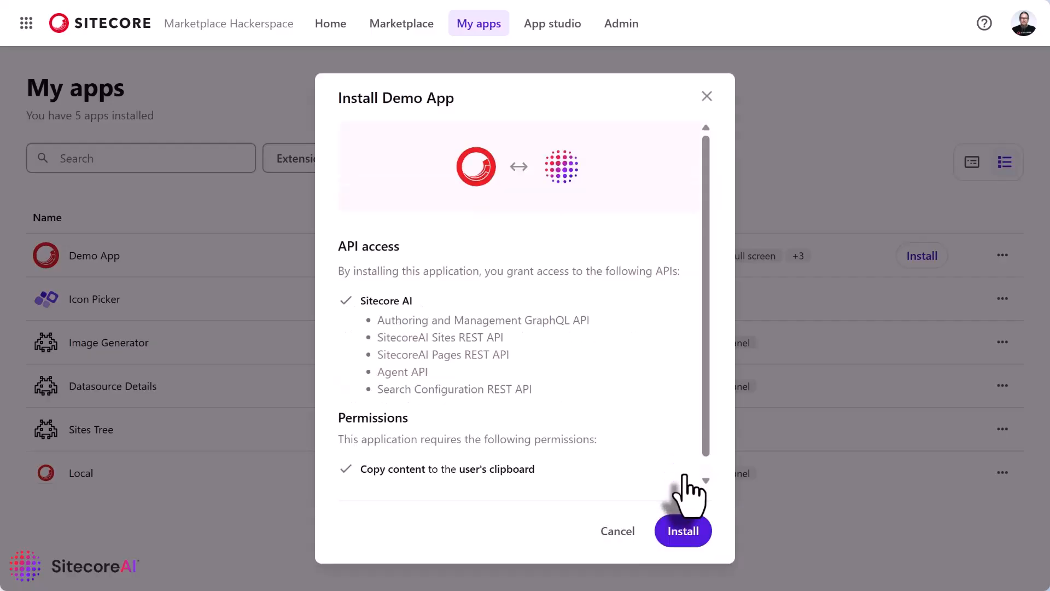
scroll(684, 476, down, 1)
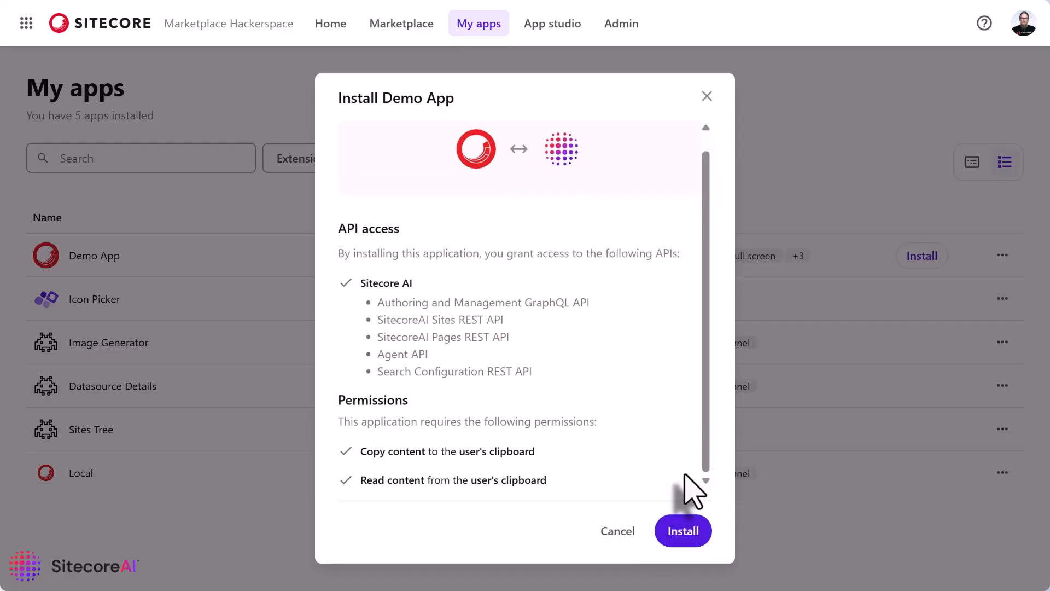
click(684, 534)
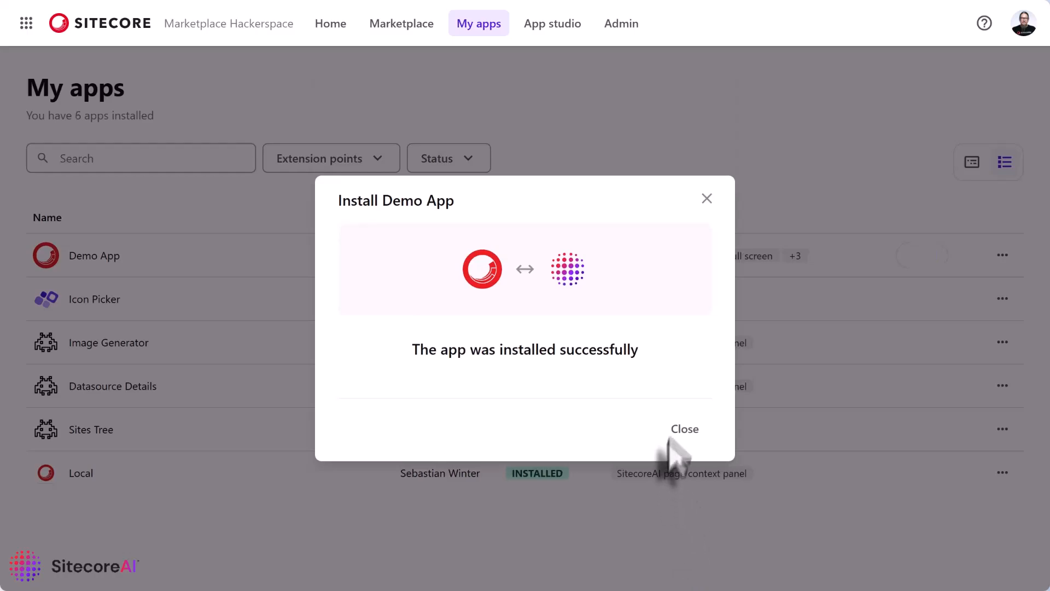
click(675, 430)
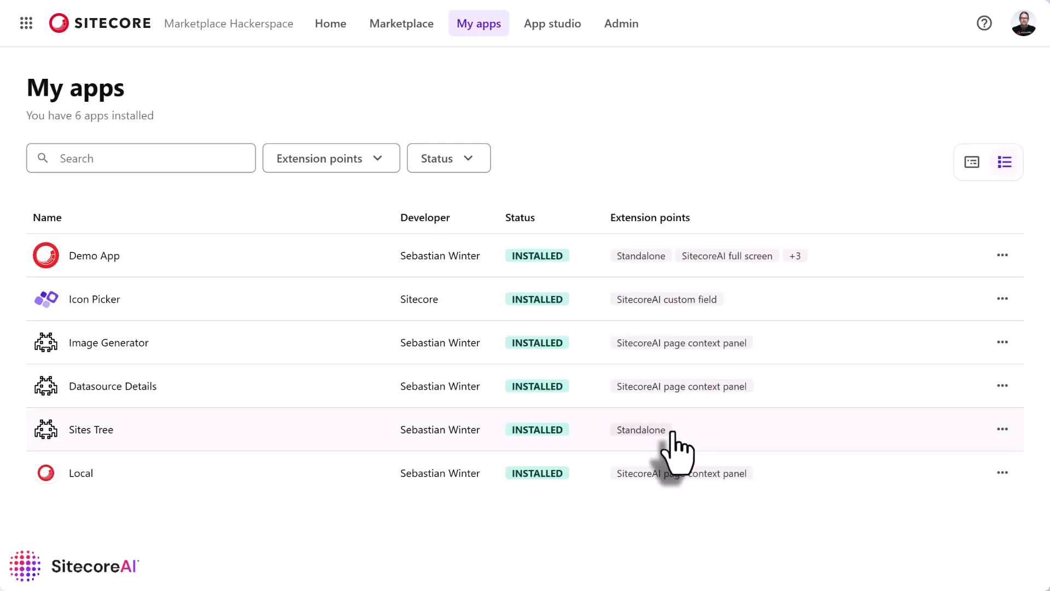
Step: Open the installed Demo App from the Apps section of the portal's home page
click(330, 34)
scroll(330, 55, down, 5)
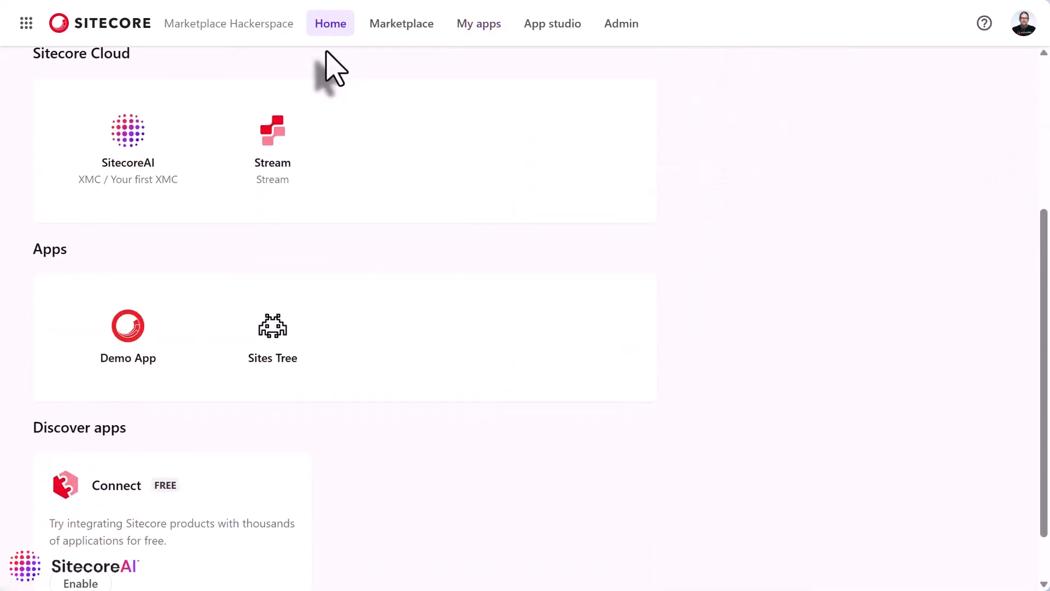
click(148, 364)
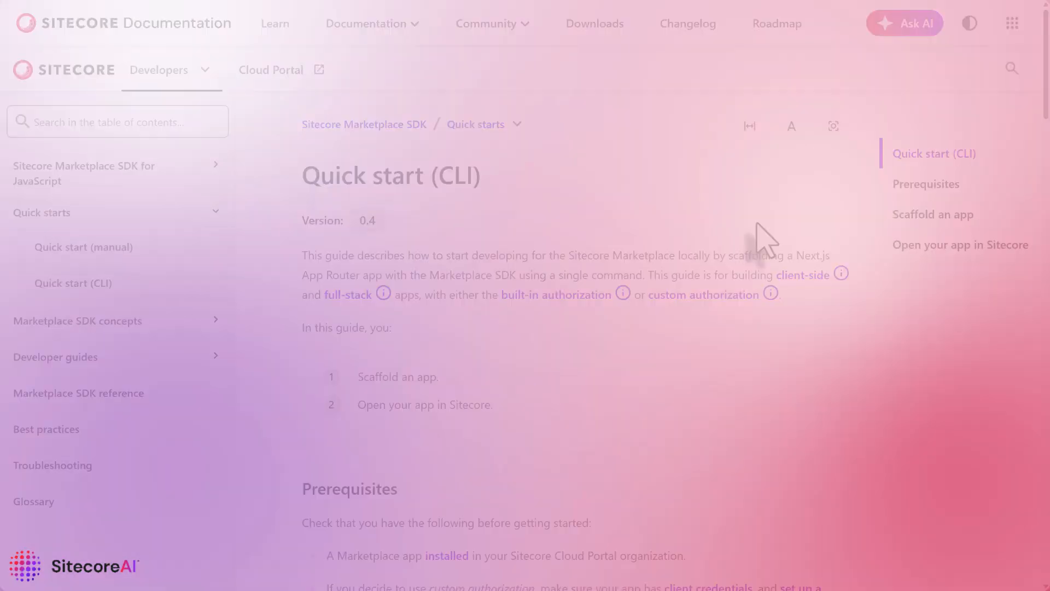
Step: In the Quick start (CLI) guide, copy the scaffold command for a client-side app with built-in authorization using the SDK client and xmc packages
scroll(754, 241, down, 10)
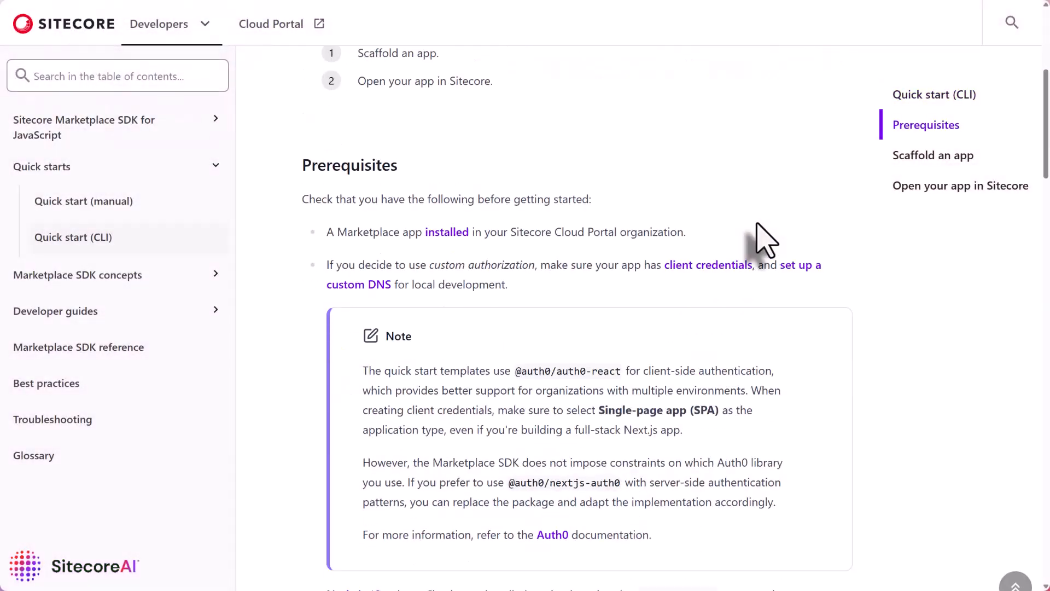
scroll(763, 241, down, 4)
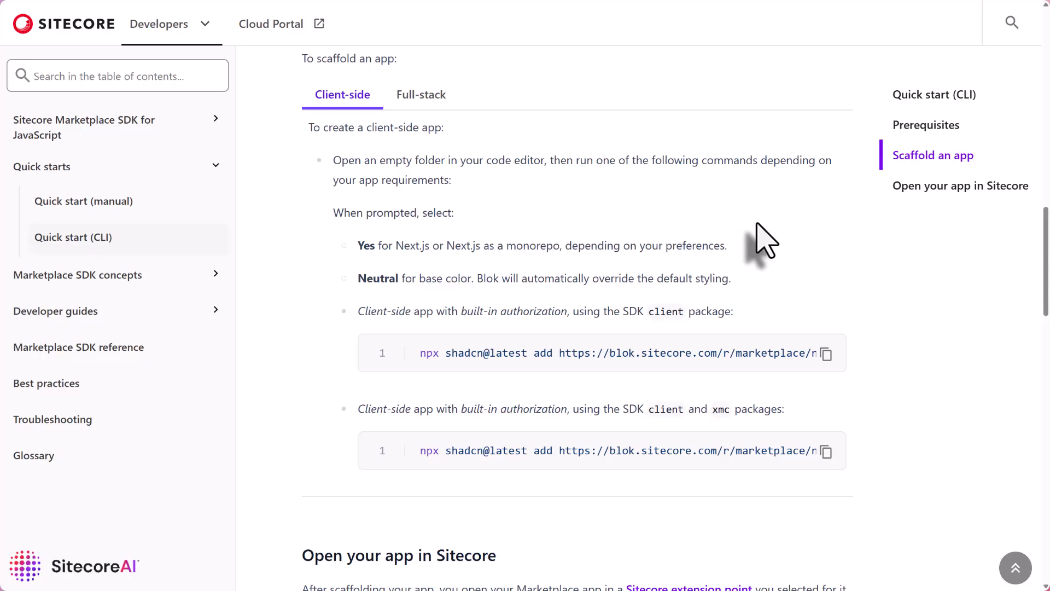
click(431, 105)
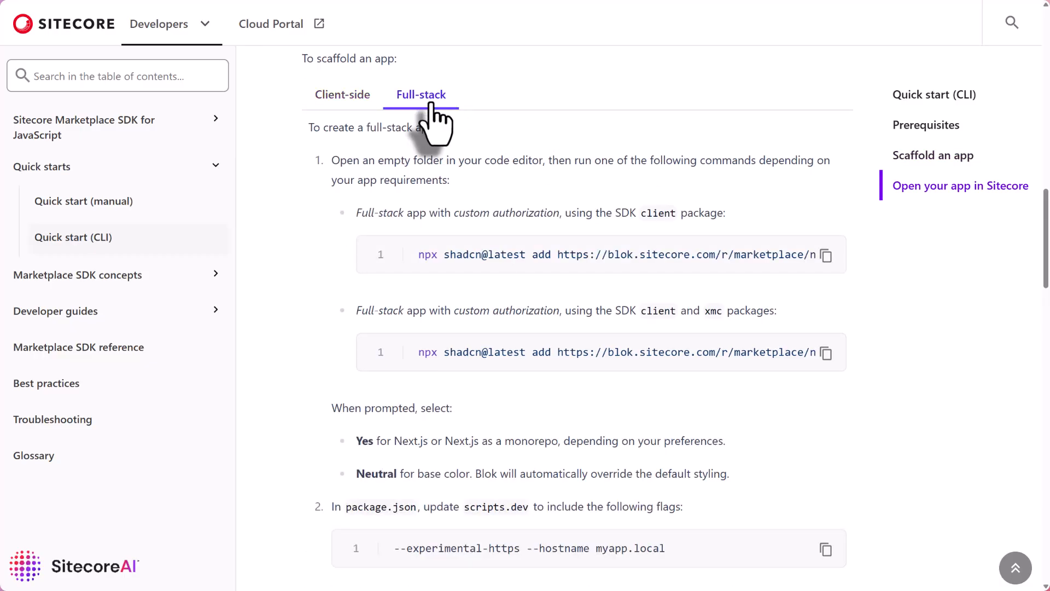
click(351, 103)
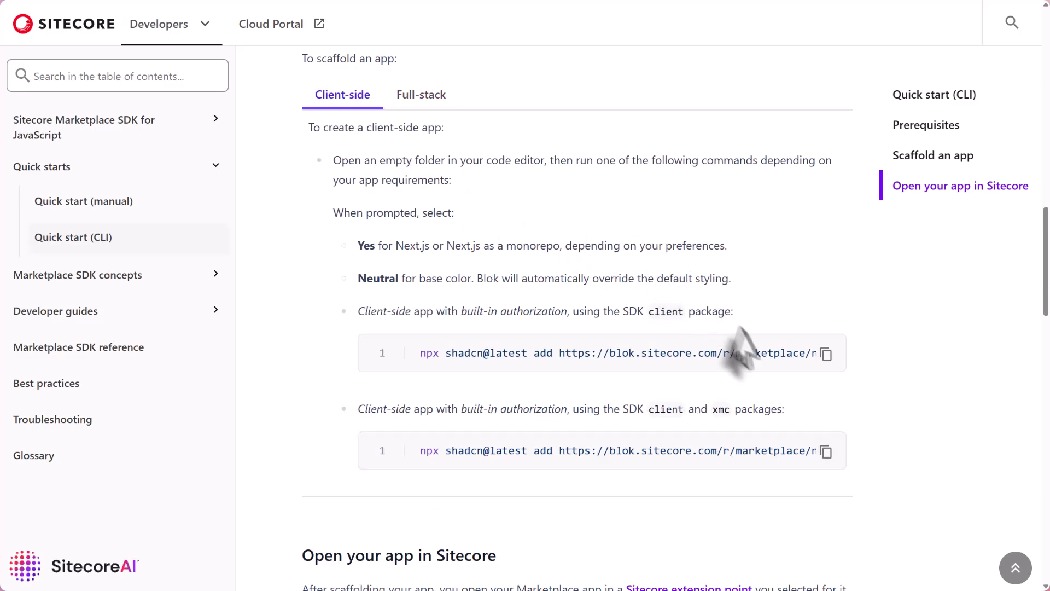
click(825, 458)
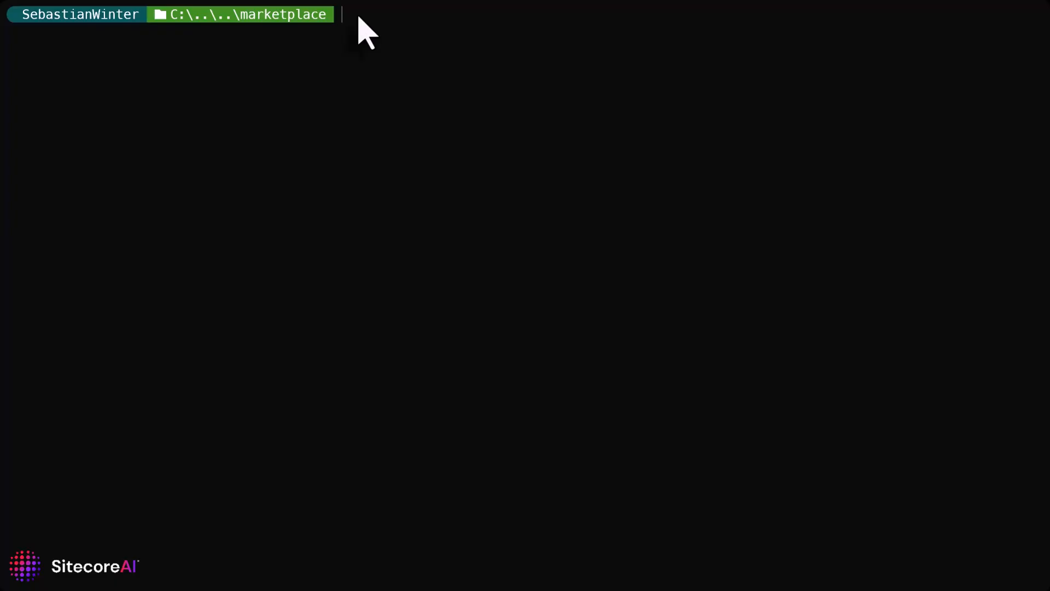
Step: Run the copied shadcn scaffold command in the terminal, creating a Next.js project named my-custom-app with the Radix component library and Nova preset
key(ctrl+v)
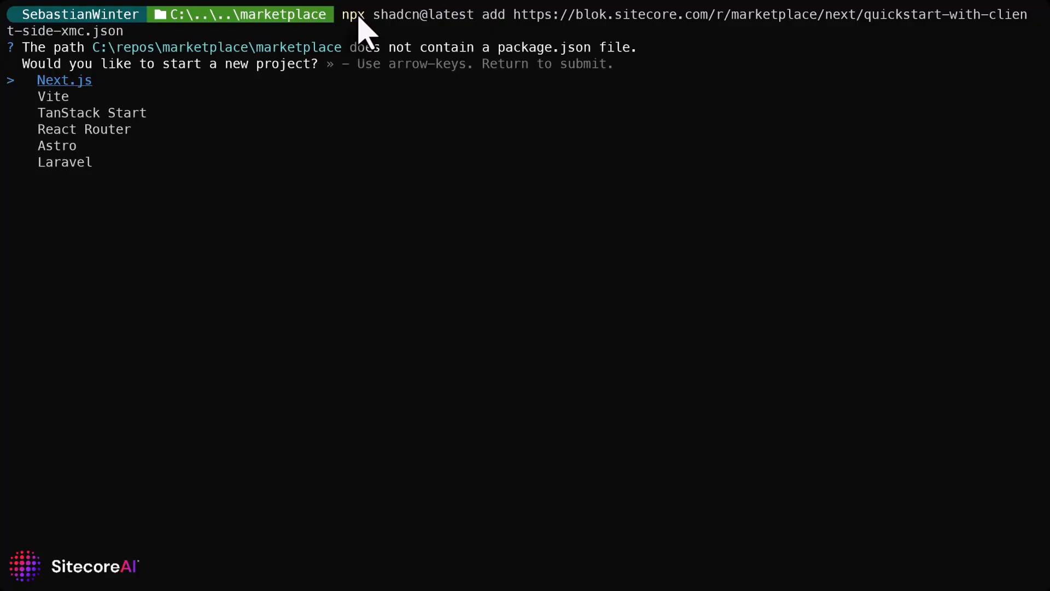
key(Return)
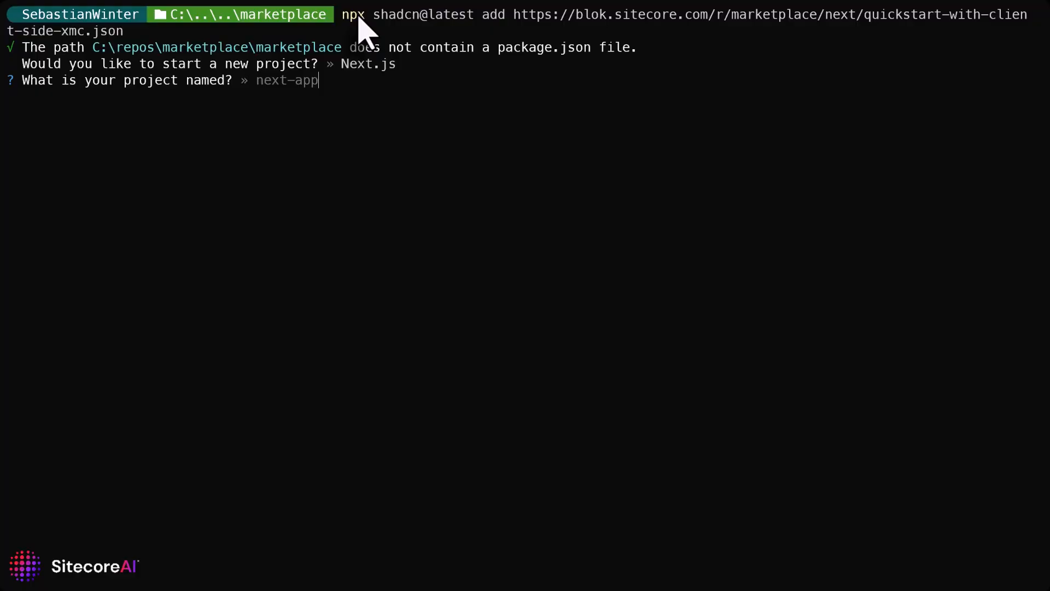
text(my-custom-app)
key(Return)
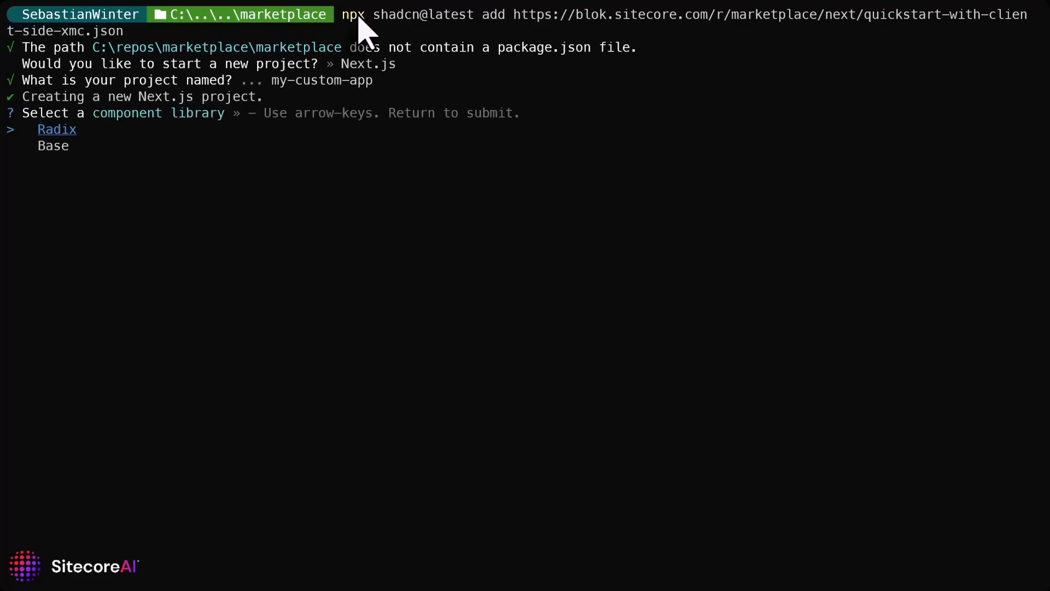
key(Return)
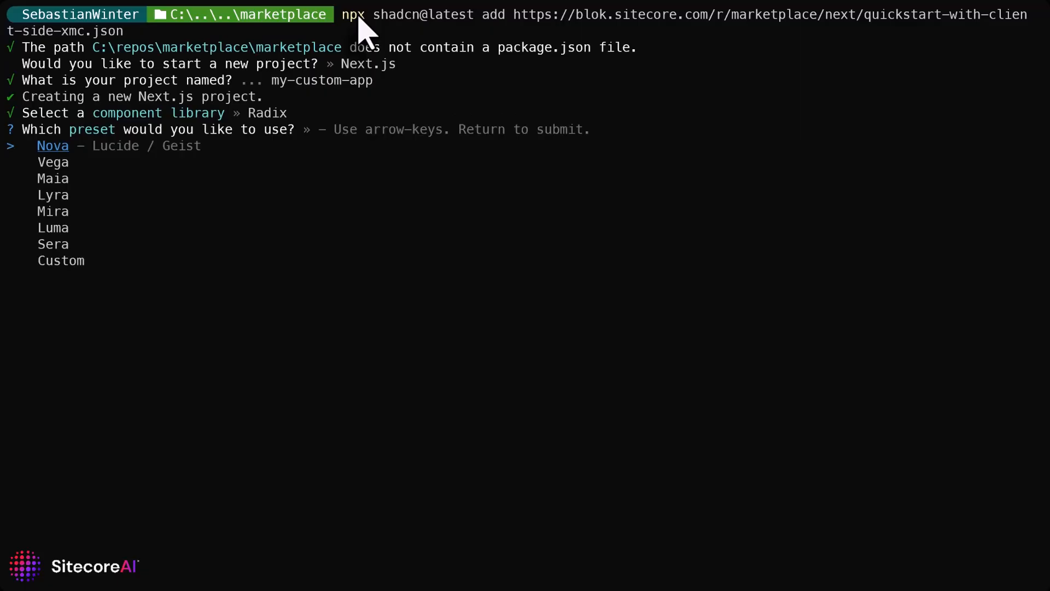
key(Return)
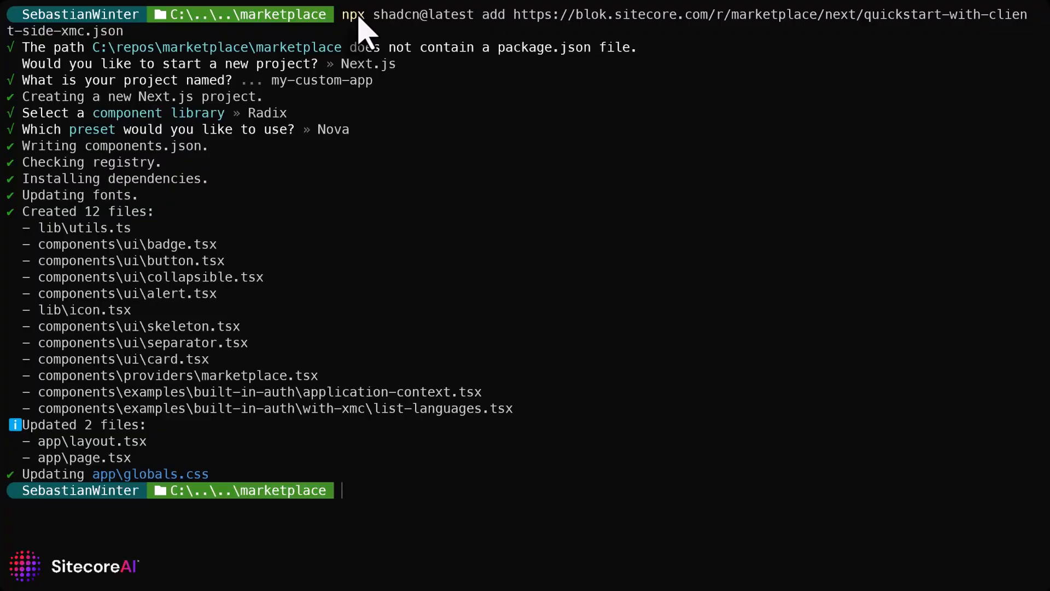
Step: Clear the terminal, then start the development server from the my-custom-app folder with npm run dev
text(c)
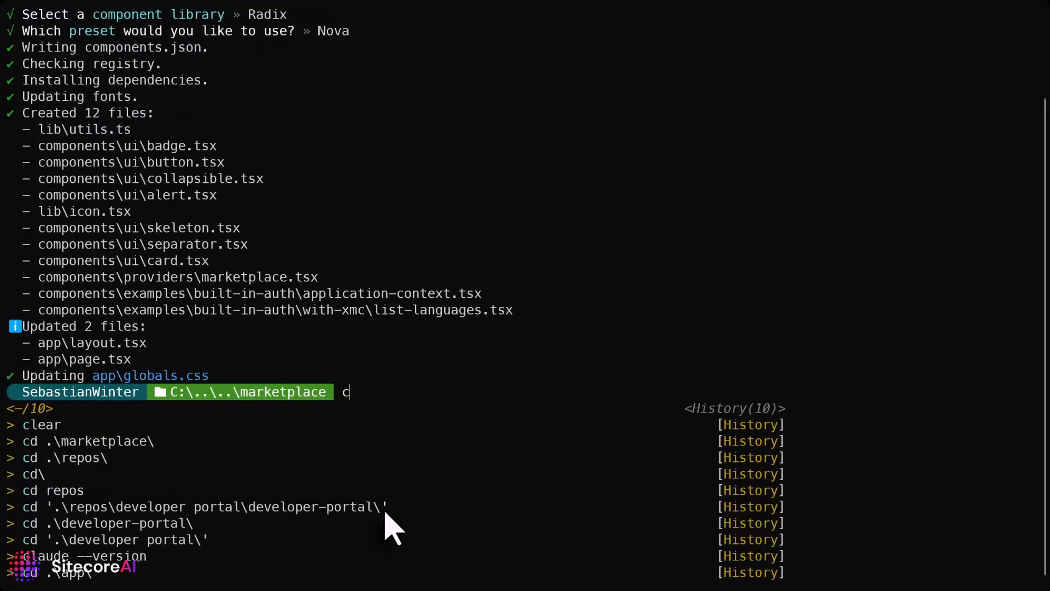
text(lear)
key(Return)
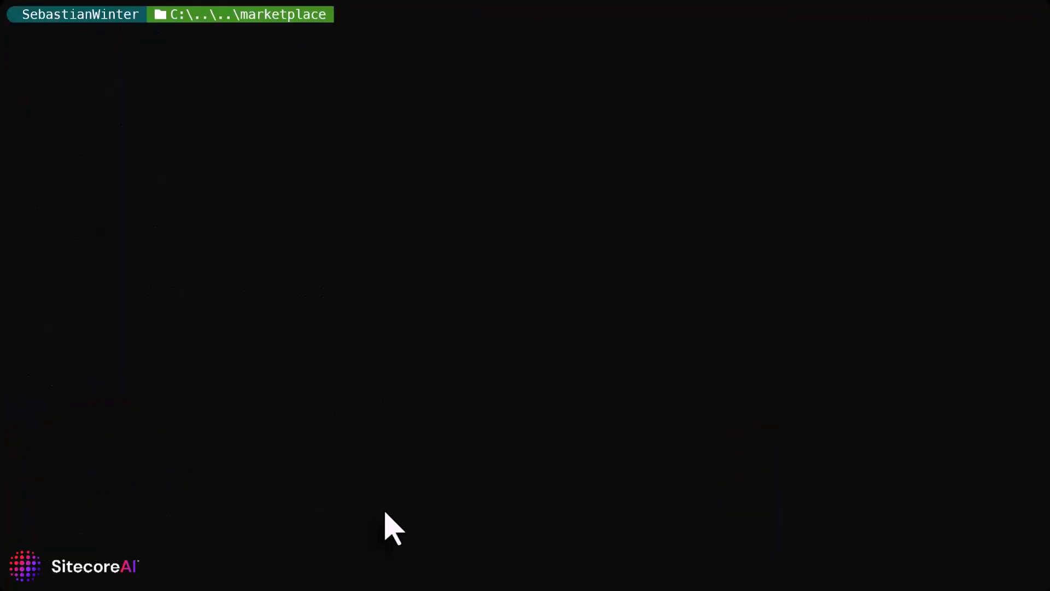
text(cd .\my-custom-app\)
key(Return)
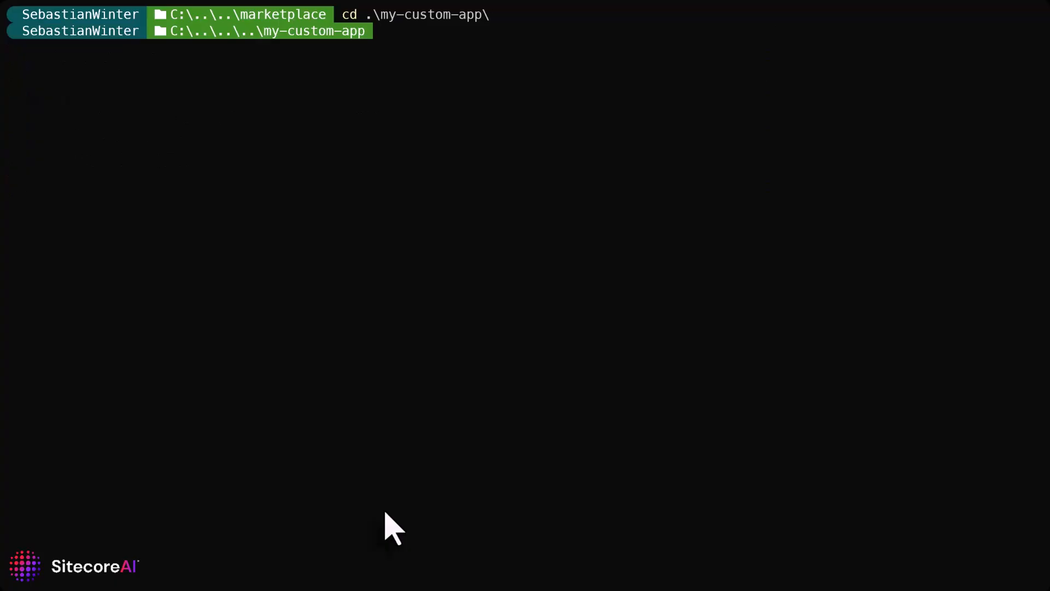
text(np)
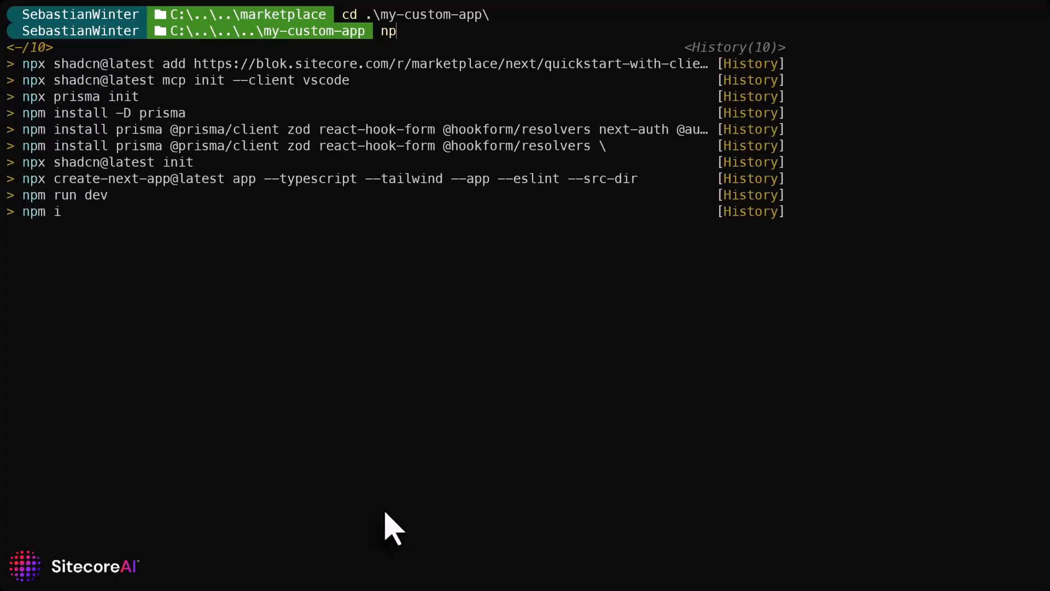
text(m run dev)
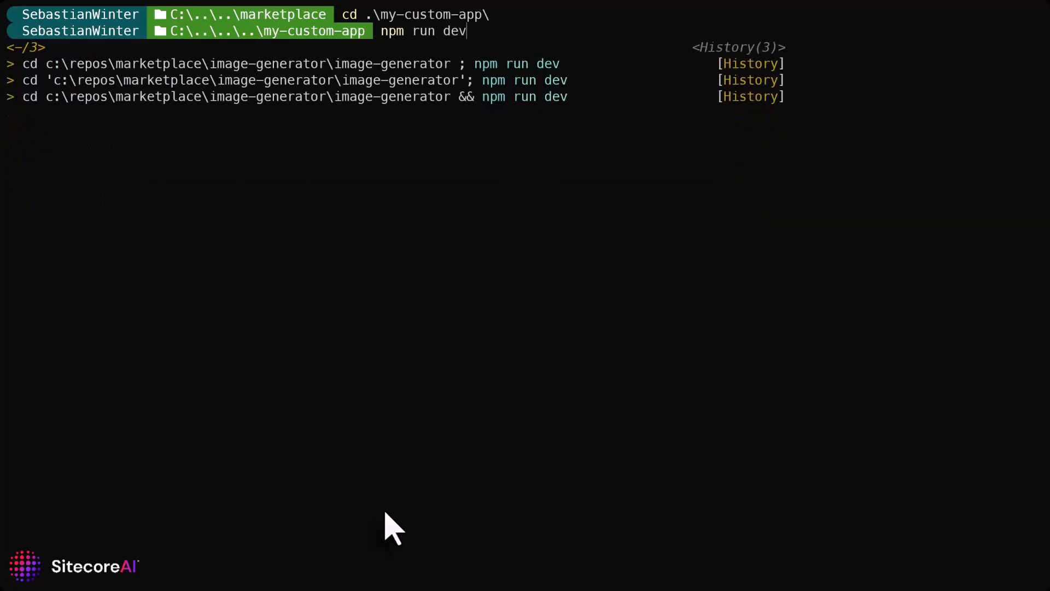
key(Return)
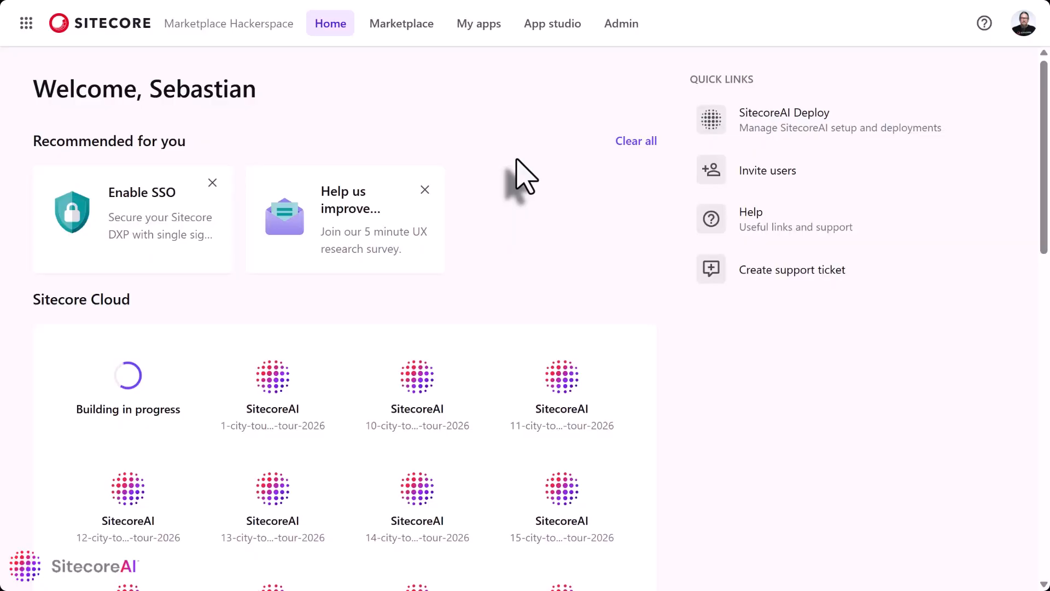
Step: Switch to the Sitecore portal in the browser and open Demo App from the home page's Apps section
scroll(516, 159, down, 10)
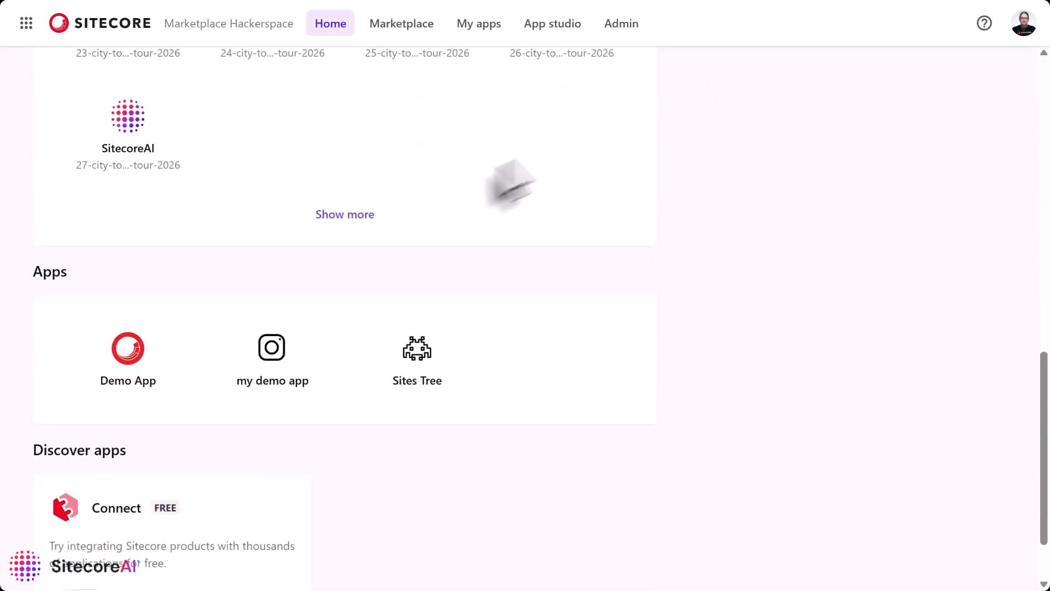
click(140, 383)
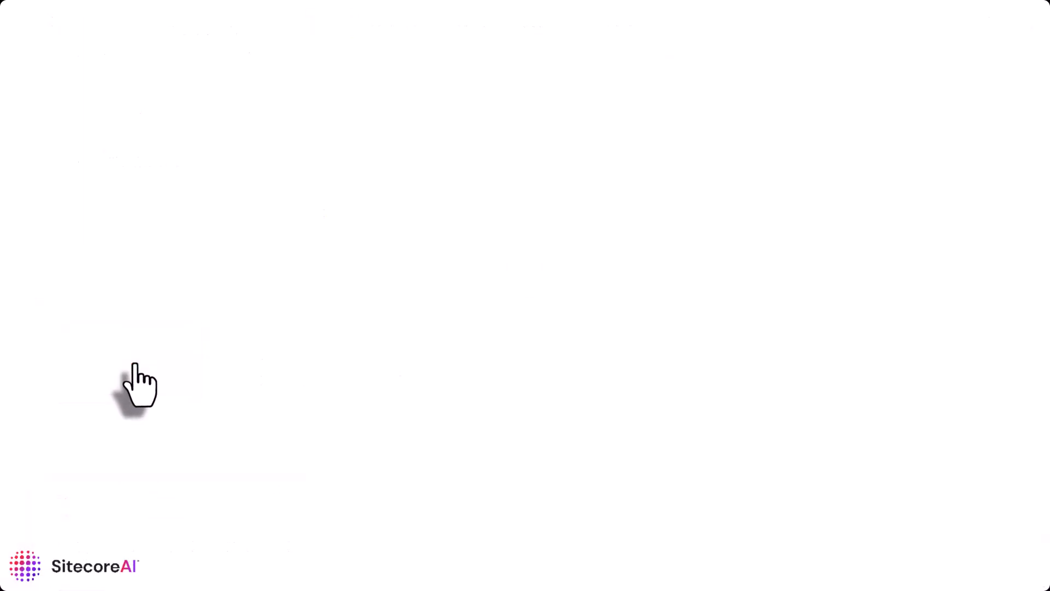